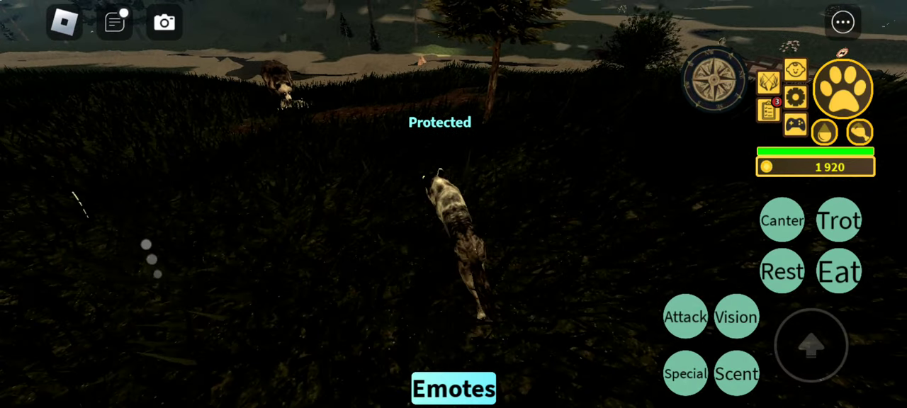
# Run the wolf toward the grizzly and cougar, changing pace, then through the bush into dark grass.
pyautogui.moveTo(150, 246); pyautogui.dragTo(179, 270)
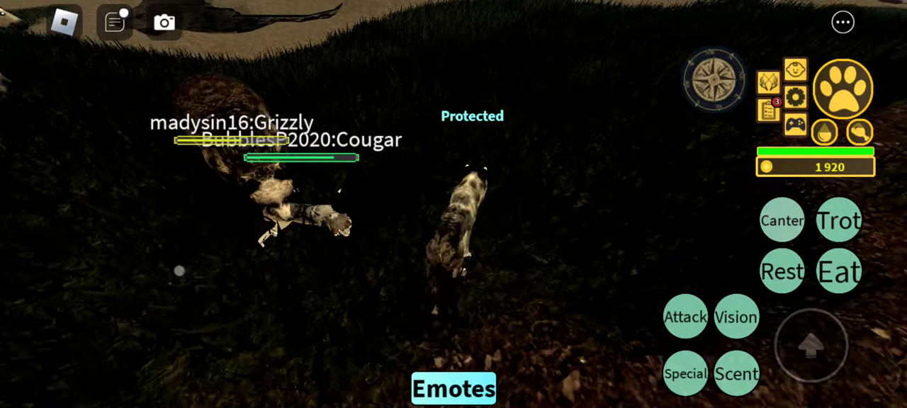
pyautogui.click(782, 221)
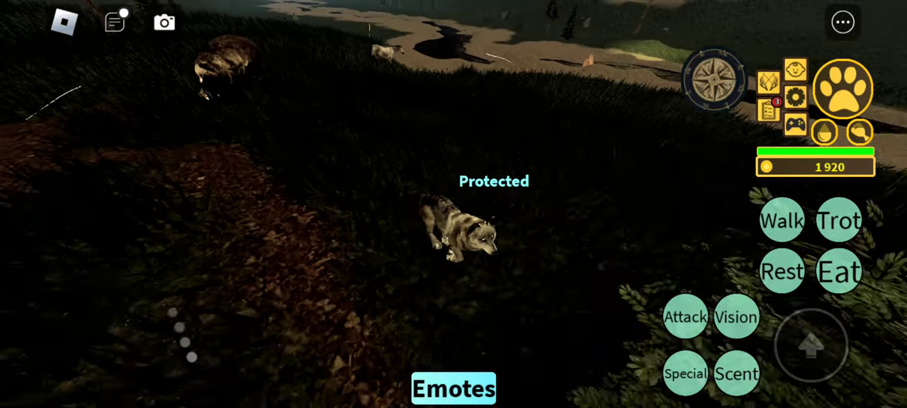
pyautogui.moveTo(179, 270)
pyautogui.mouseDown()
pyautogui.moveTo(200, 361)
pyautogui.moveTo(182, 309)
pyautogui.moveTo(163, 298)
pyautogui.mouseUp()
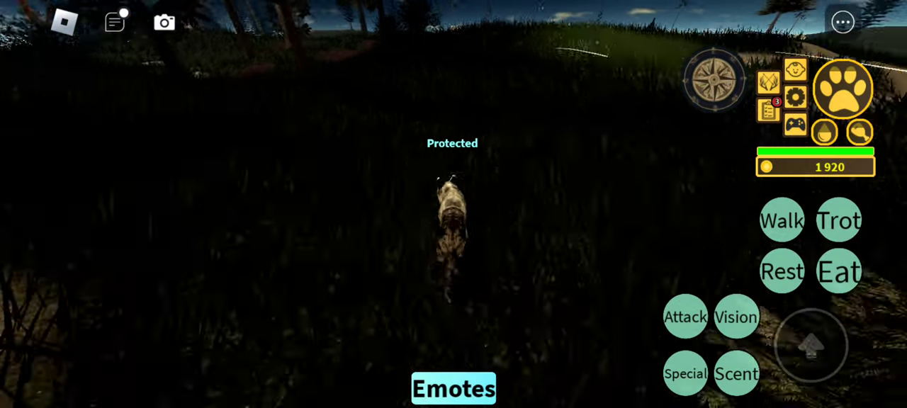
pyautogui.moveTo(163, 298)
pyautogui.mouseDown()
pyautogui.moveTo(186, 294)
pyautogui.moveTo(131, 265)
pyautogui.mouseUp()
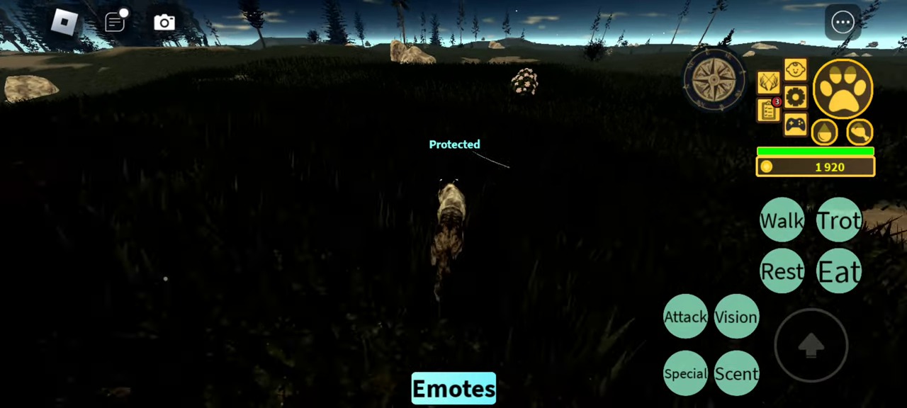
pyautogui.moveTo(155, 266); pyautogui.dragTo(160, 263)
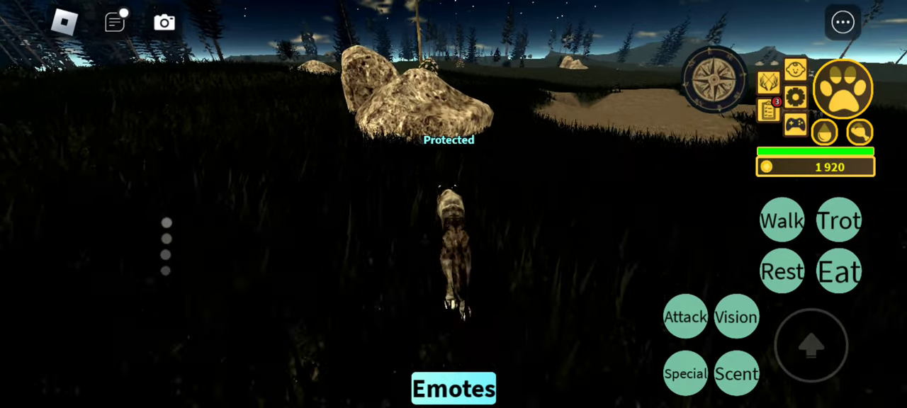
# Switch pace back and run the wolf over the rock, past the tree and rocks, onto the road.
pyautogui.moveTo(149, 248)
pyautogui.mouseDown()
pyautogui.moveTo(159, 253)
pyautogui.moveTo(169, 234)
pyautogui.mouseUp()
pyautogui.click(782, 221)
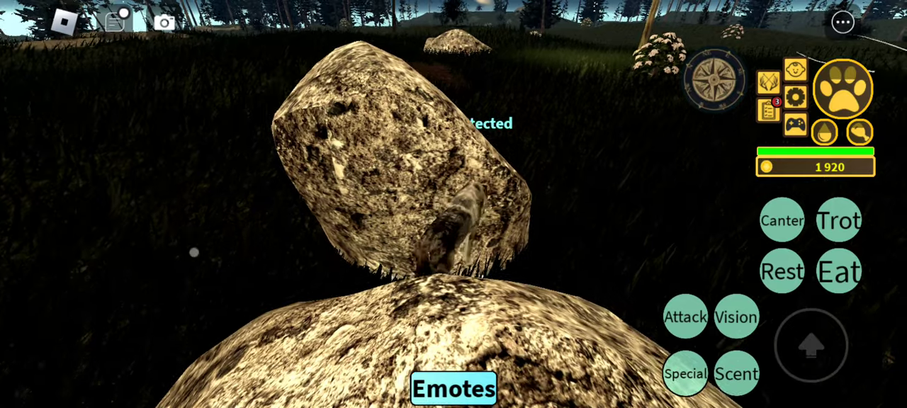
pyautogui.moveTo(169, 234)
pyautogui.mouseDown()
pyautogui.moveTo(182, 231)
pyautogui.moveTo(177, 221)
pyautogui.mouseUp()
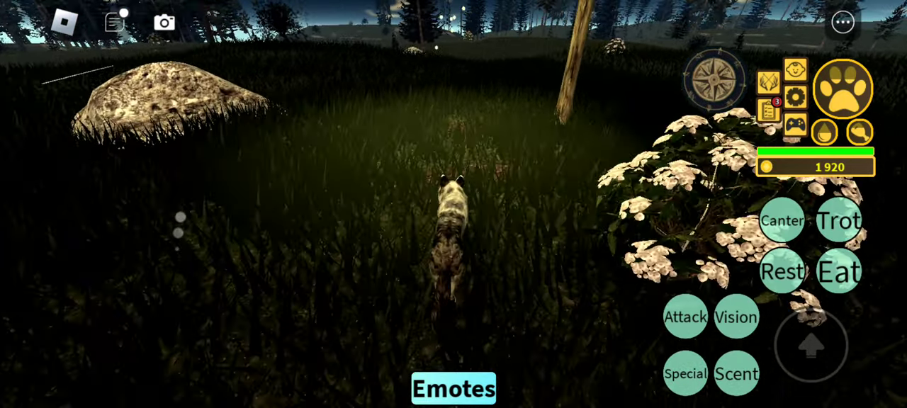
pyautogui.moveTo(179, 219)
pyautogui.mouseDown()
pyautogui.moveTo(179, 211)
pyautogui.moveTo(148, 247)
pyautogui.mouseUp()
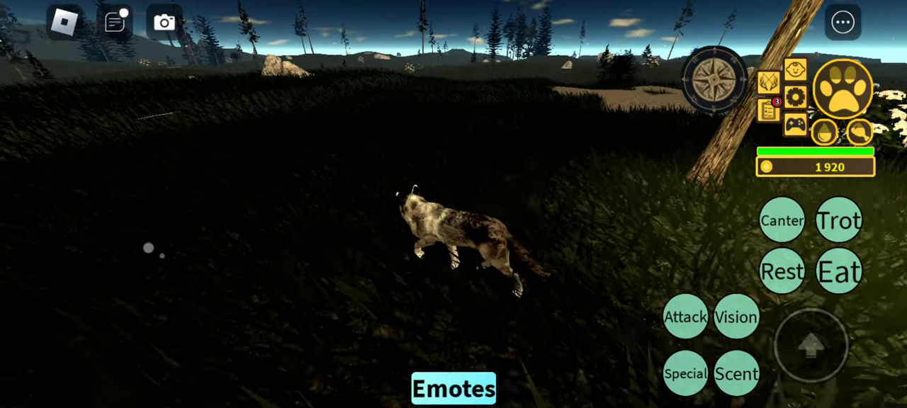
pyautogui.moveTo(148, 247); pyautogui.dragTo(161, 236)
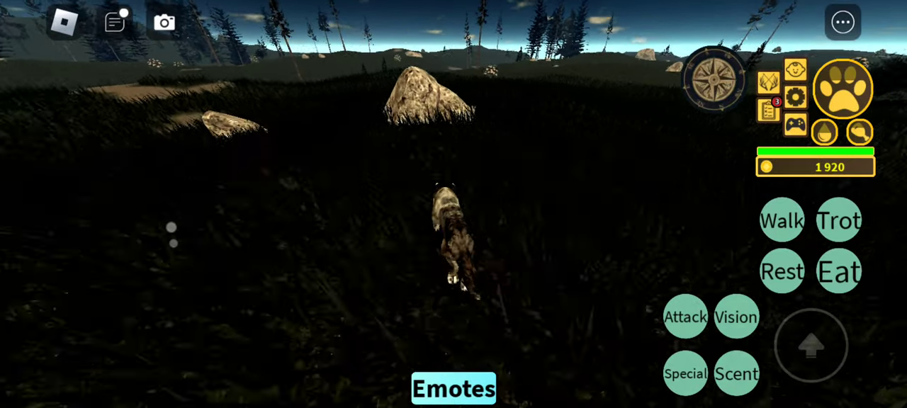
pyautogui.moveTo(173, 243); pyautogui.dragTo(179, 227)
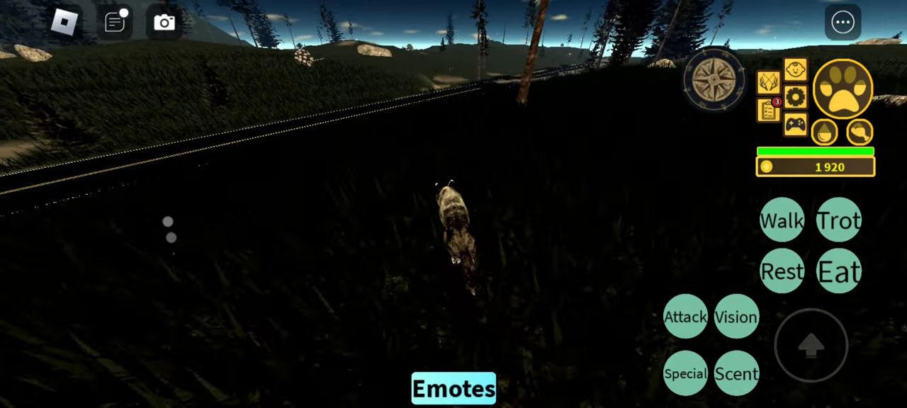
pyautogui.moveTo(177, 216)
pyautogui.mouseDown()
pyautogui.moveTo(162, 194)
pyautogui.moveTo(182, 184)
pyautogui.moveTo(169, 178)
pyautogui.moveTo(136, 206)
pyautogui.moveTo(140, 213)
pyautogui.mouseUp()
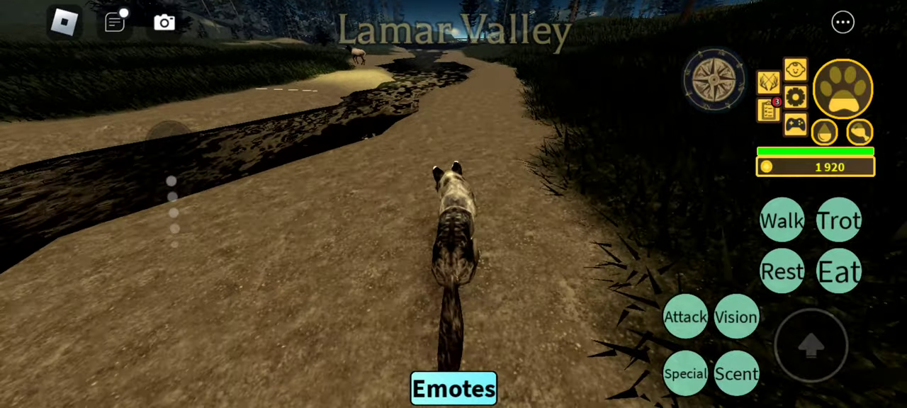
# Run the wolf across the stream, through the forest grass and along the slope to the creek.
pyautogui.moveTo(171, 213)
pyautogui.mouseDown()
pyautogui.moveTo(127, 163)
pyautogui.moveTo(156, 186)
pyautogui.mouseUp()
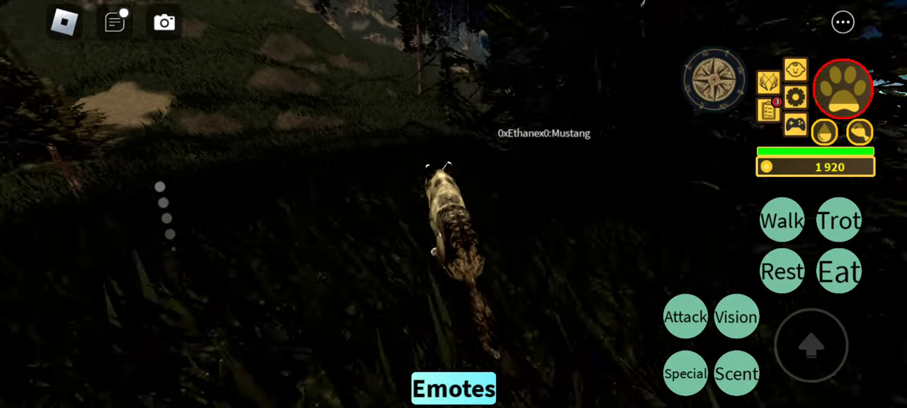
pyautogui.moveTo(160, 188)
pyautogui.mouseDown()
pyautogui.moveTo(197, 203)
pyautogui.moveTo(203, 217)
pyautogui.moveTo(180, 195)
pyautogui.mouseUp()
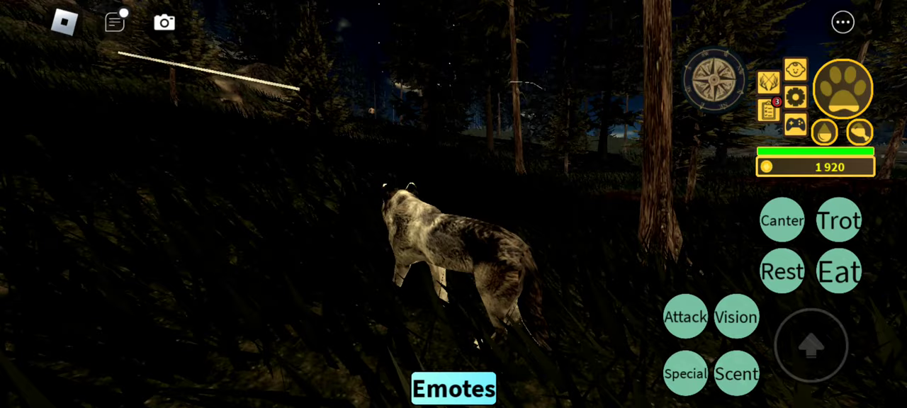
pyautogui.moveTo(178, 276); pyautogui.dragTo(178, 275)
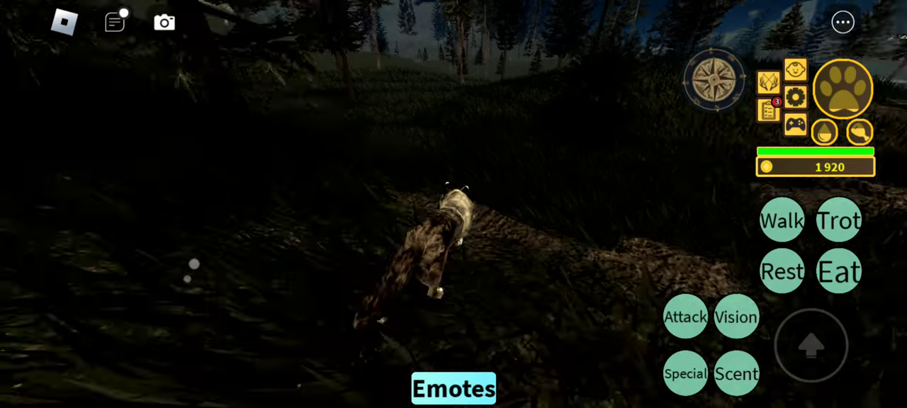
pyautogui.moveTo(194, 264); pyautogui.dragTo(184, 233)
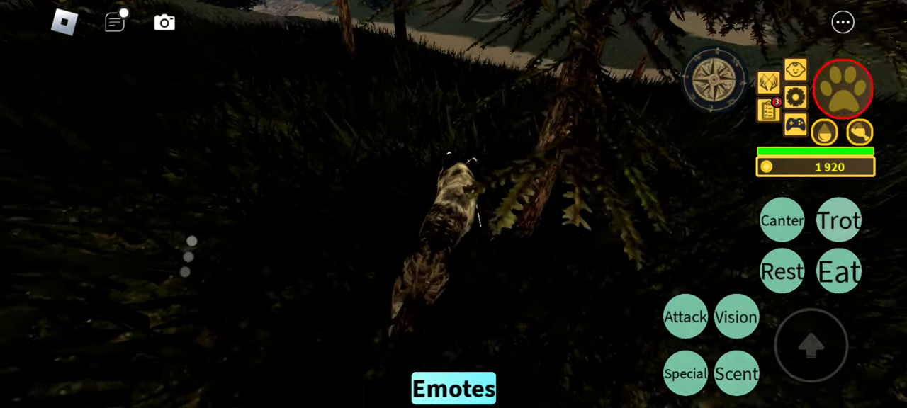
pyautogui.moveTo(198, 252)
pyautogui.mouseDown()
pyautogui.moveTo(213, 270)
pyautogui.moveTo(183, 233)
pyautogui.mouseUp()
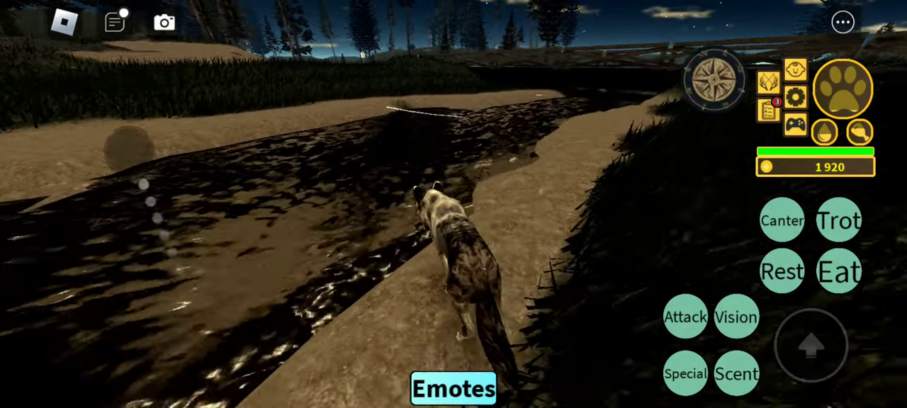
# Take the wolf through the creek onto the dirt path and turn the camera toward the tall grass.
pyautogui.moveTo(129, 146); pyautogui.dragTo(168, 136)
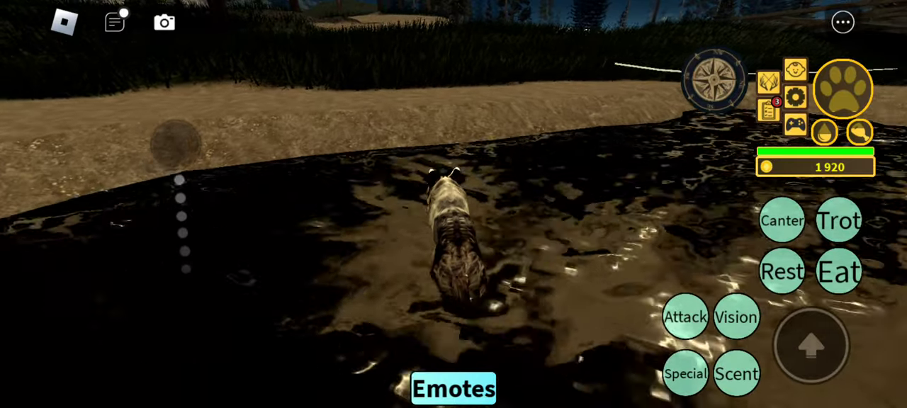
pyautogui.moveTo(167, 136); pyautogui.dragTo(184, 147)
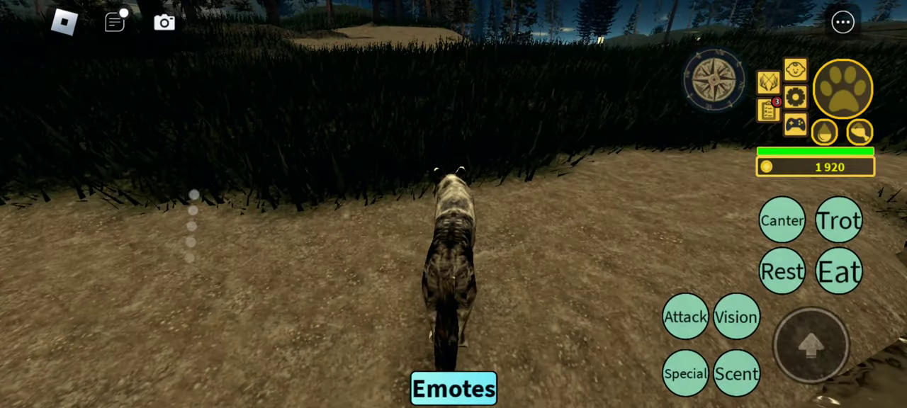
pyautogui.moveTo(294, 253); pyautogui.dragTo(435, 324)
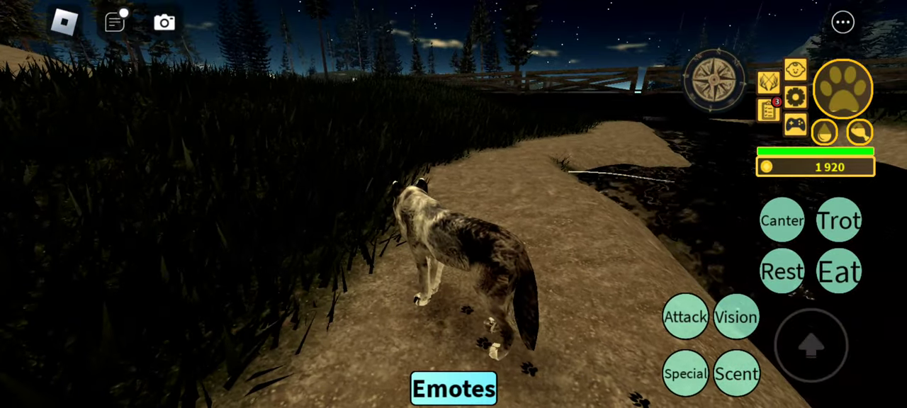
pyautogui.moveTo(638, 117); pyautogui.dragTo(900, 144)
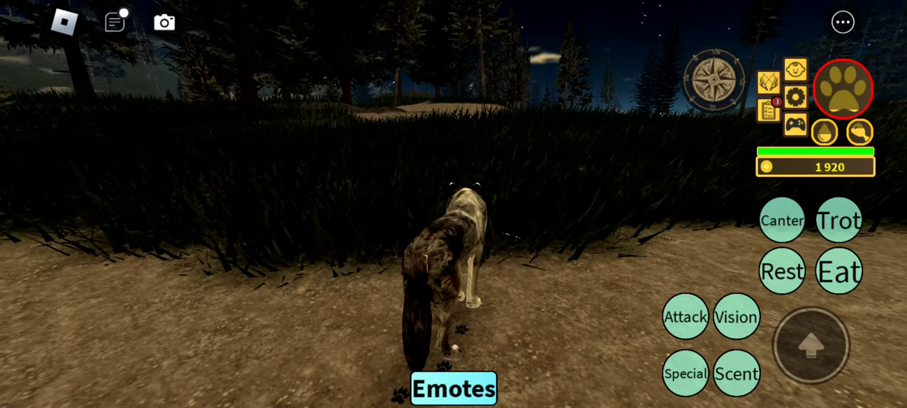
pyautogui.moveTo(900, 327); pyautogui.dragTo(448, 204)
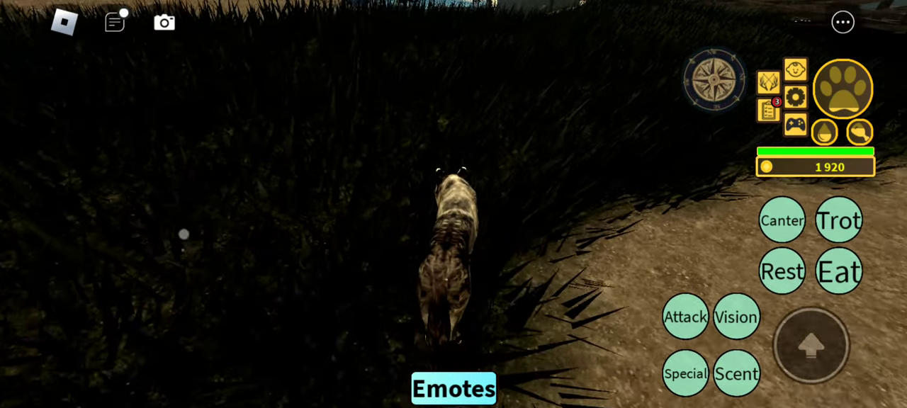
# Walk the wolf through the tall grass until it reaches the mule deer.
pyautogui.moveTo(183, 234); pyautogui.dragTo(184, 232)
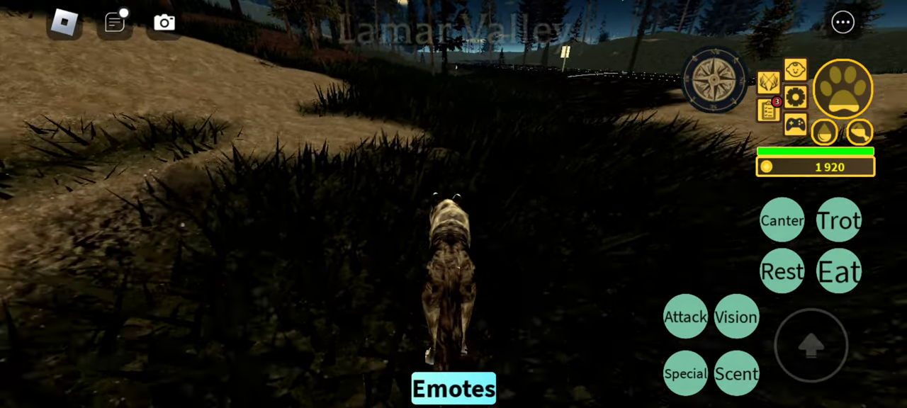
pyautogui.moveTo(182, 226); pyautogui.dragTo(182, 225)
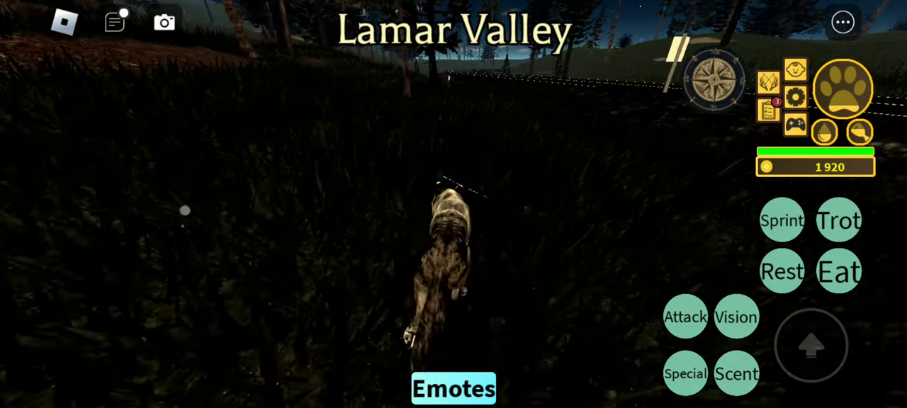
pyautogui.moveTo(184, 210); pyautogui.dragTo(182, 200)
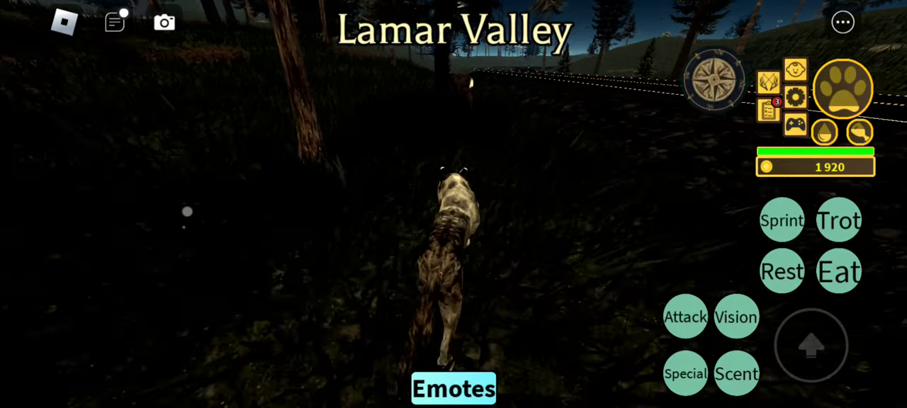
pyautogui.moveTo(181, 200); pyautogui.dragTo(178, 203)
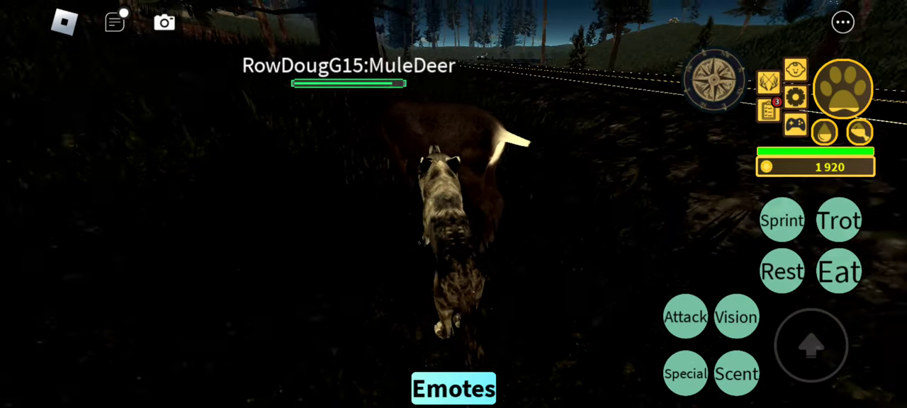
# Eat the mule deer until the wolf is full, then switch it to a walking pace.
pyautogui.press('XF86AudioLowerVolume')
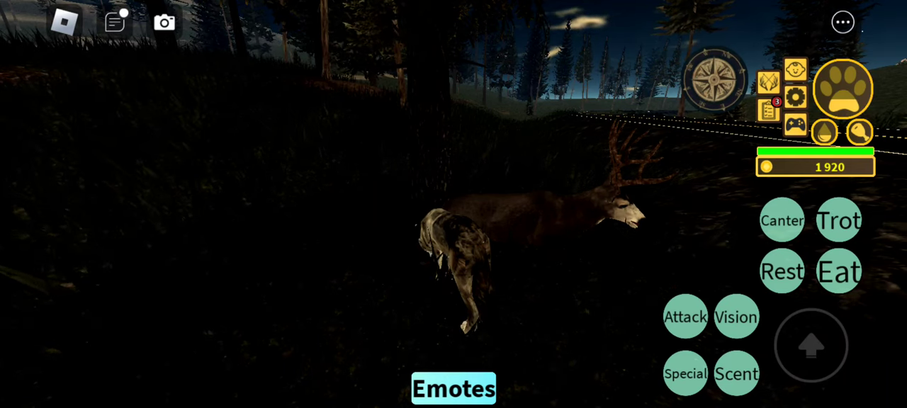
pyautogui.click(840, 272)
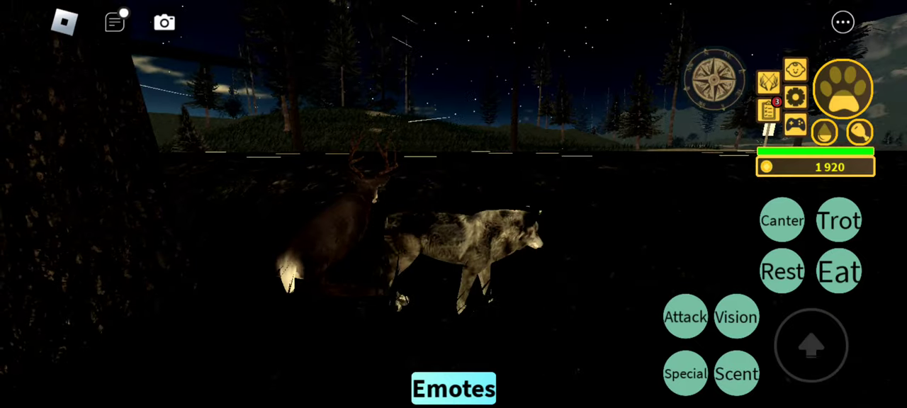
pyautogui.click(782, 221)
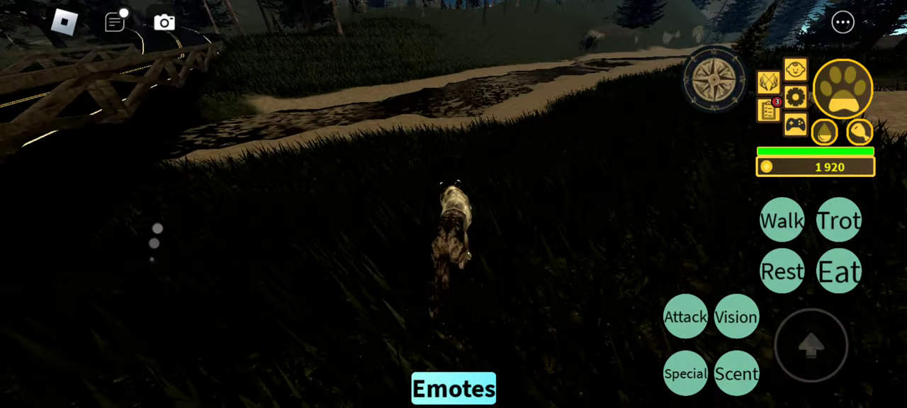
# Run the wolf along the dirt path, slow to a walk through the grass, and enter the darker forest.
pyautogui.moveTo(152, 232)
pyautogui.mouseDown()
pyautogui.moveTo(117, 245)
pyautogui.moveTo(124, 234)
pyautogui.mouseUp()
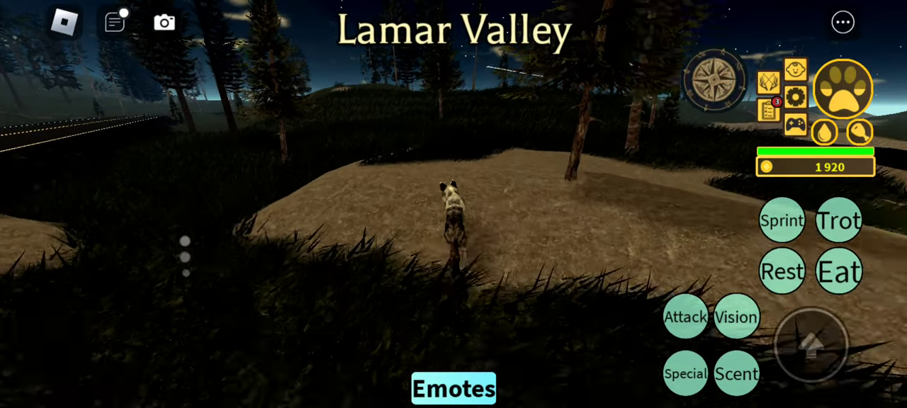
pyautogui.click(782, 220)
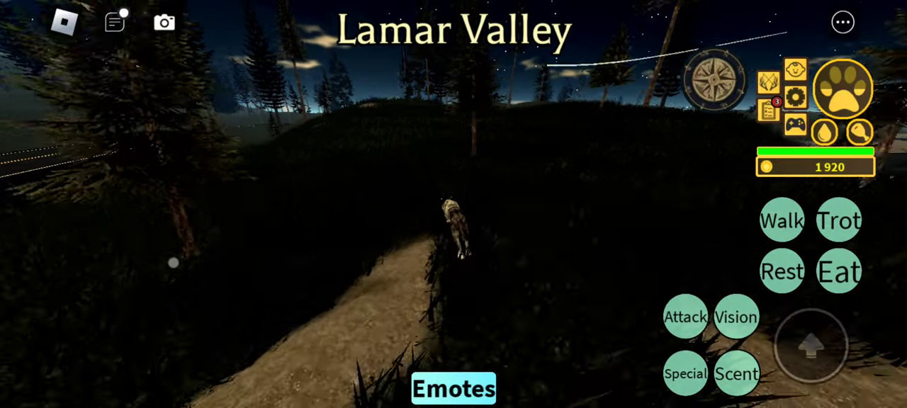
pyautogui.moveTo(173, 263); pyautogui.dragTo(143, 251)
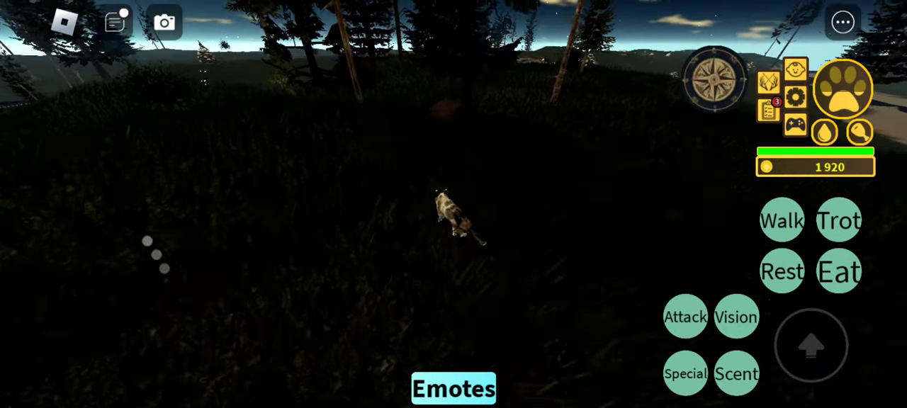
pyautogui.moveTo(152, 246); pyautogui.dragTo(178, 257)
pyautogui.click(782, 221)
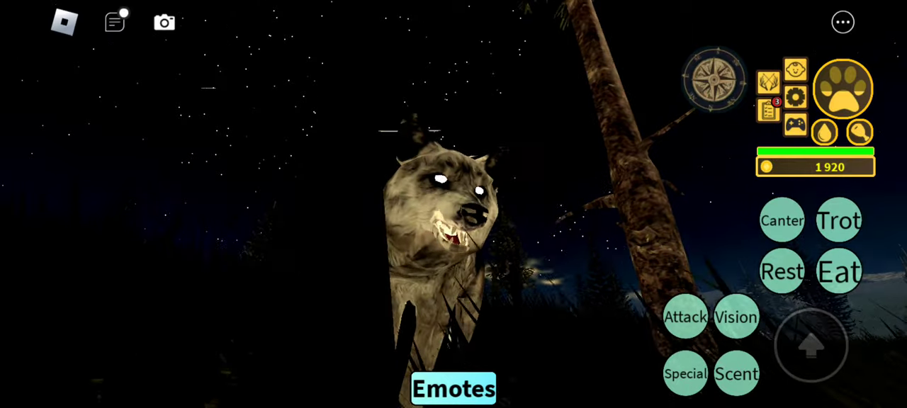
# Play the Yawn emote from the emote wheel.
pyautogui.click(454, 389)
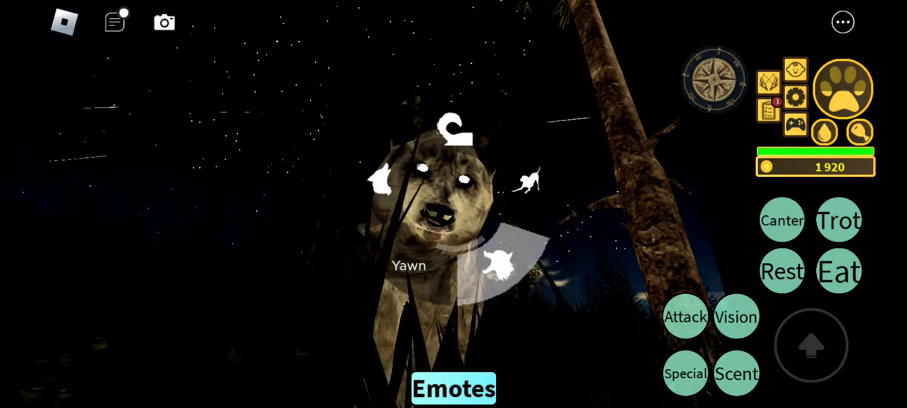
pyautogui.click(499, 263)
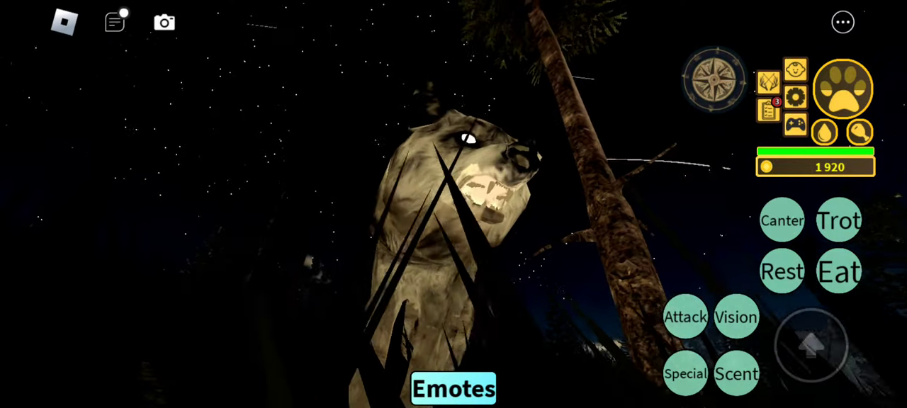